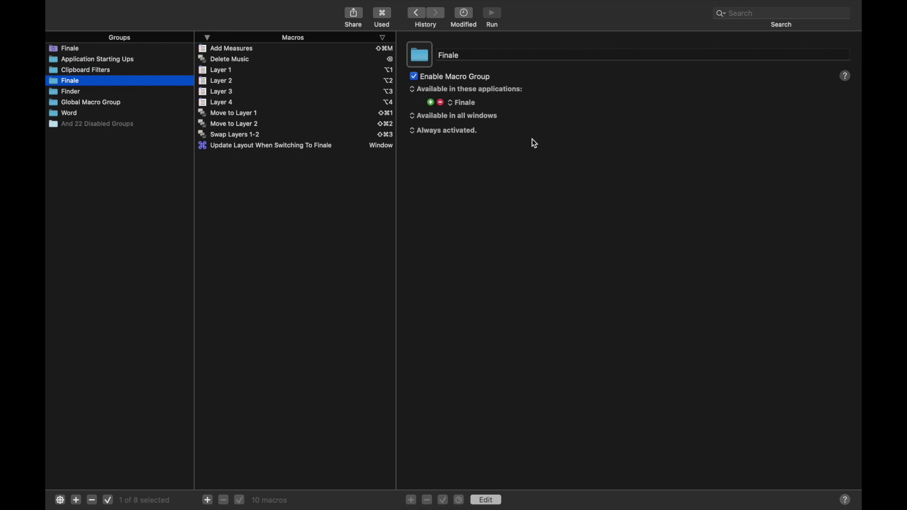
# Review the Finale group's layer macros, then add a new empty macro group
pyautogui.click(229, 71)
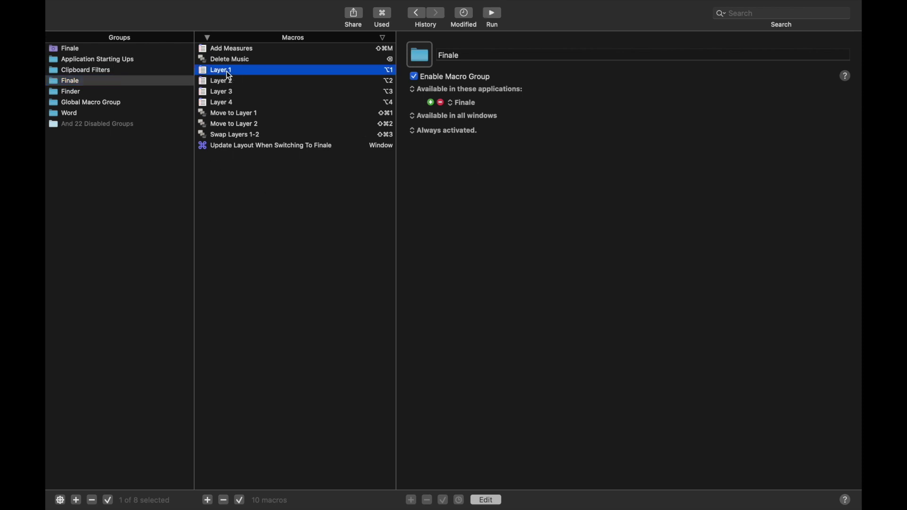
pyautogui.keyDown('shift'); pyautogui.click(237, 136); pyautogui.keyUp('shift')
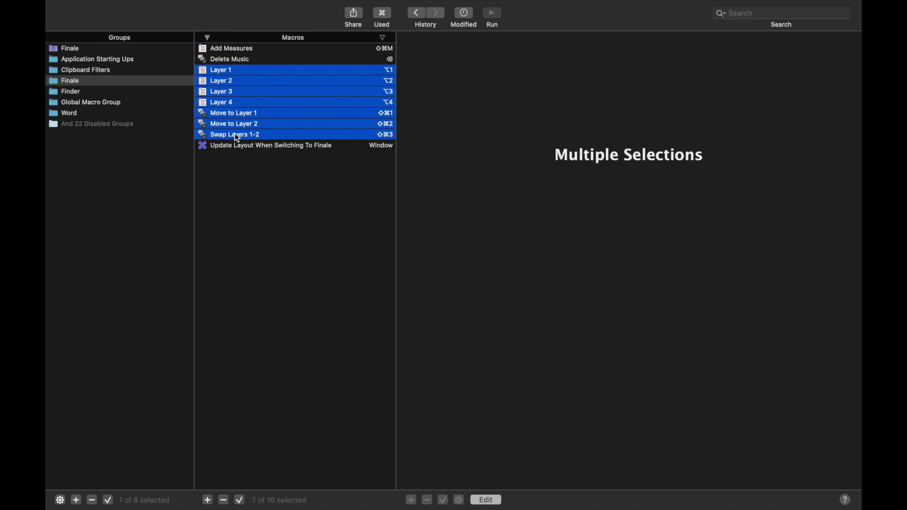
pyautogui.click(69, 81)
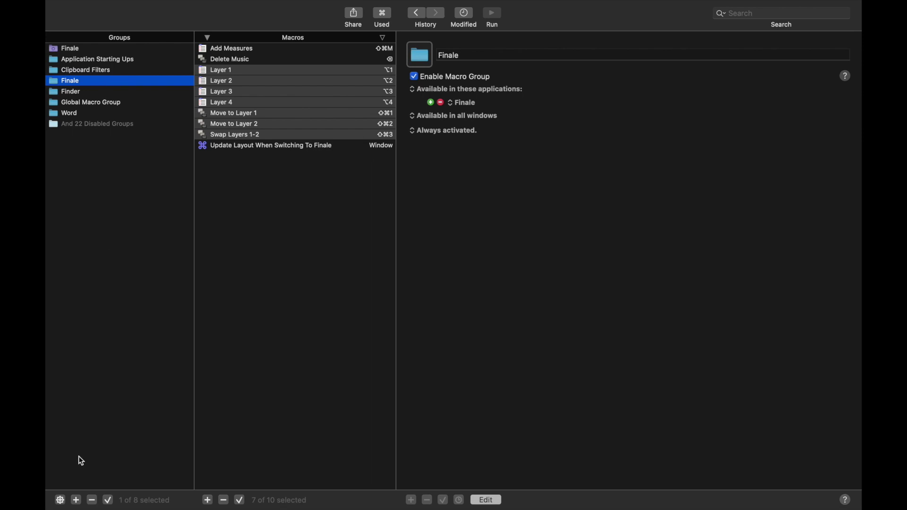
pyautogui.click(77, 501)
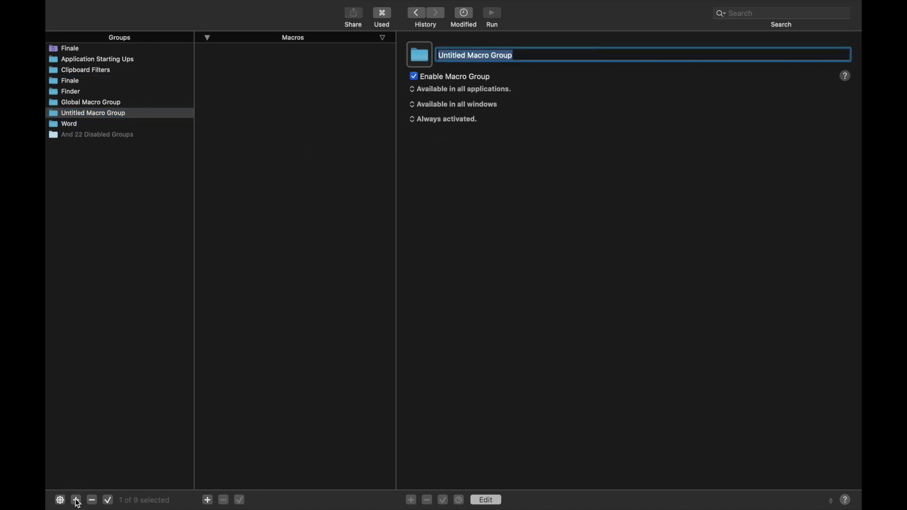
# Name the new group 'Finale Layers' and make it available only in Finale
pyautogui.write('Finale Layers')
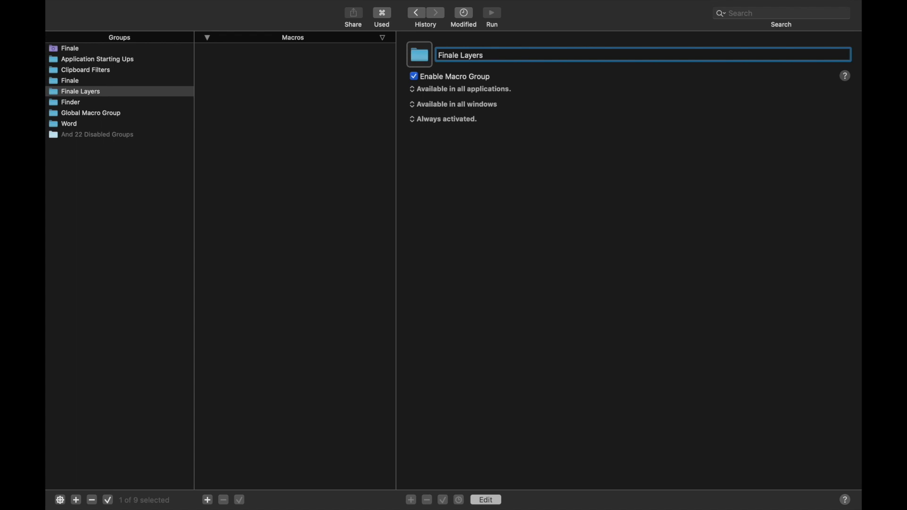
pyautogui.click(429, 89)
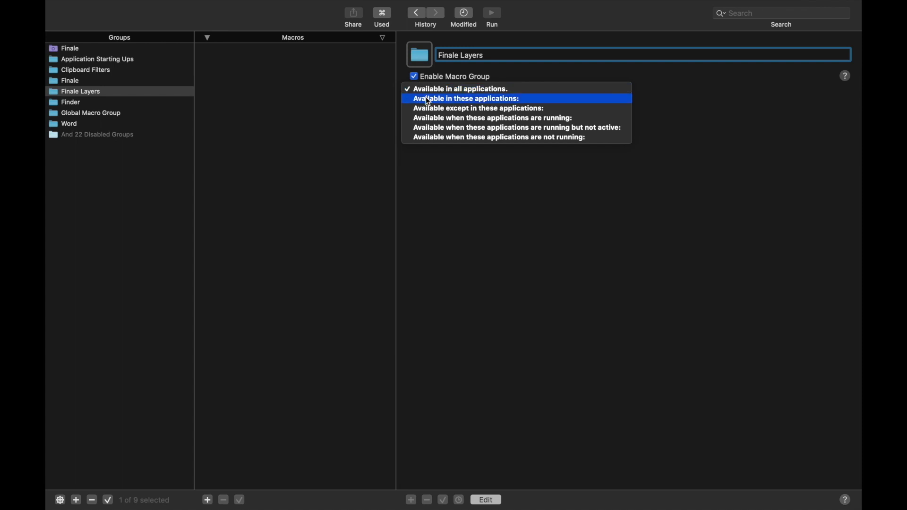
pyautogui.click(429, 99)
pyautogui.click(435, 106)
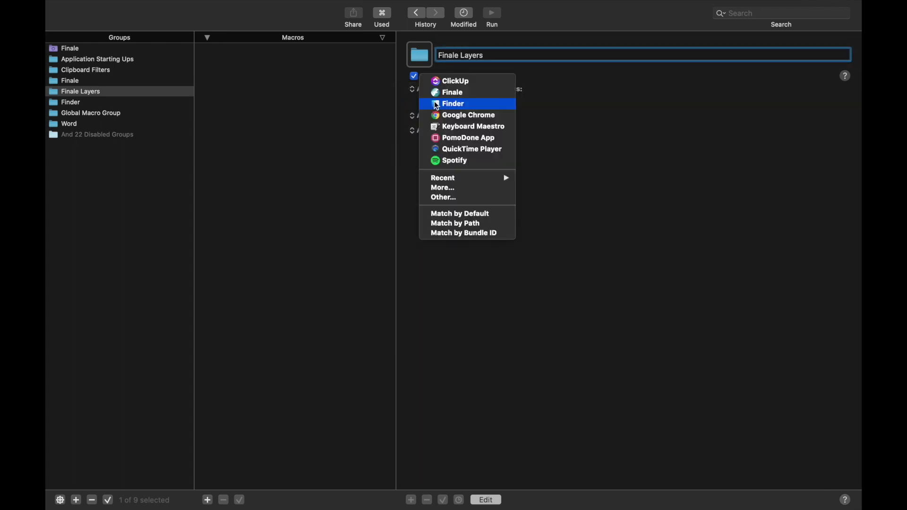
pyautogui.click(441, 92)
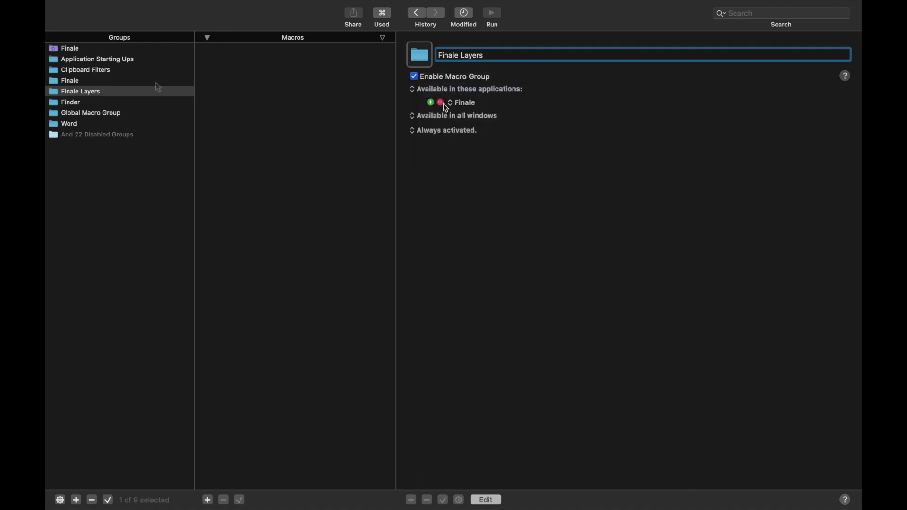
# Drag the seven macros, Layer 1 through Swap Layers 1-2, from Finale into Finale Layers
pyautogui.click(65, 80)
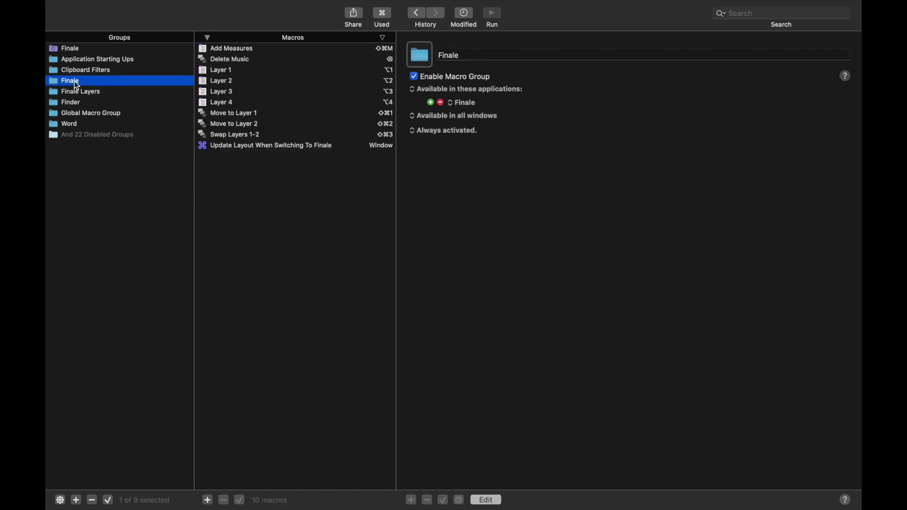
pyautogui.click(227, 74)
pyautogui.keyDown('shift'); pyautogui.click(232, 133); pyautogui.keyUp('shift')
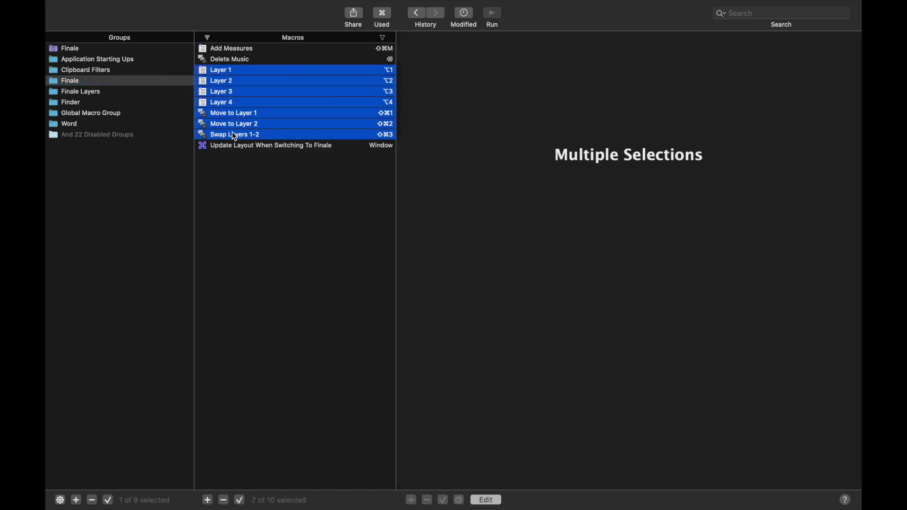
pyautogui.moveTo(255, 122); pyautogui.dragTo(121, 92)
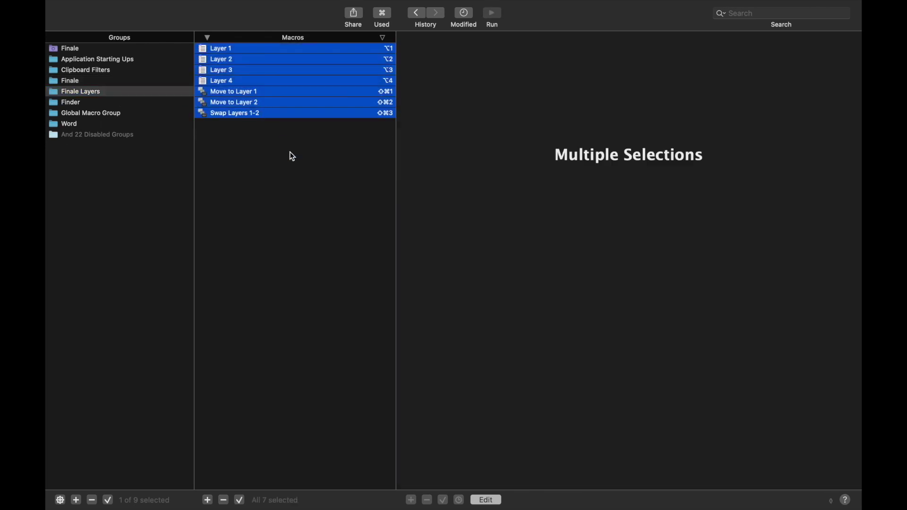
pyautogui.click(265, 92)
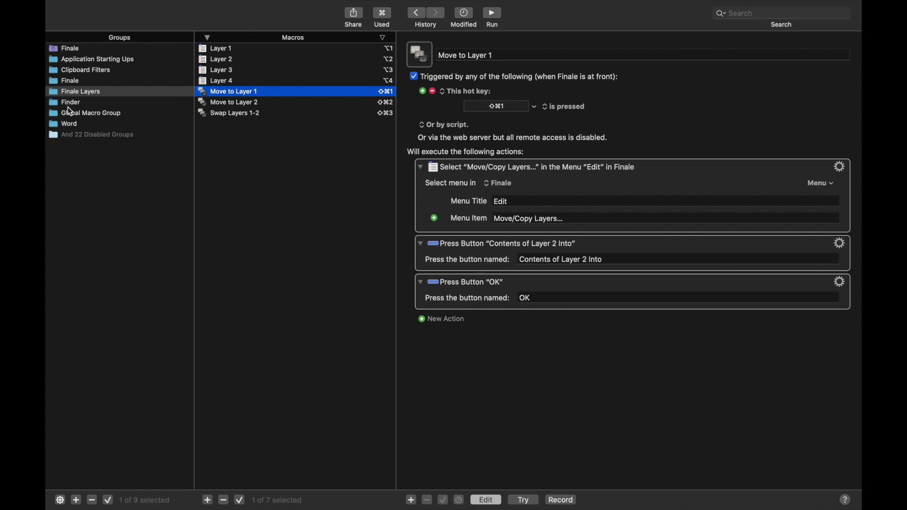
# Set Finale Layers to show a one-action palette on hot key Control-Z
pyautogui.click(61, 92)
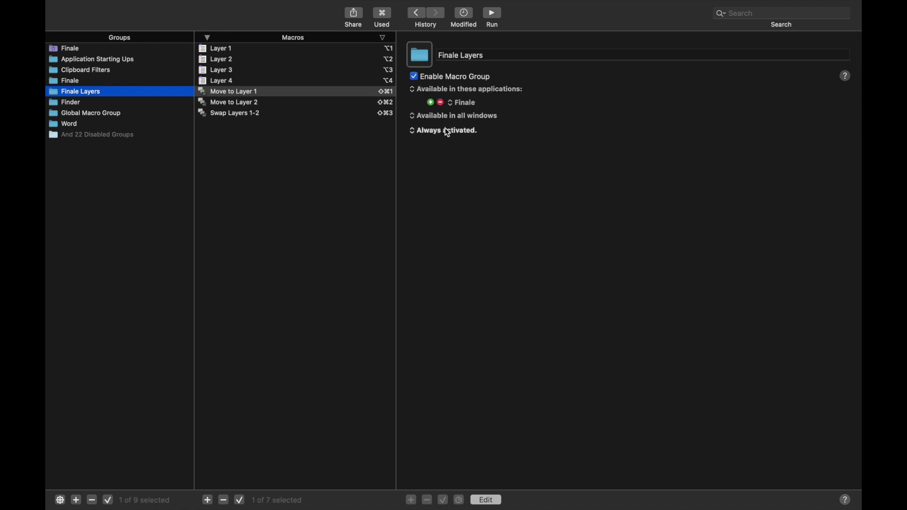
pyautogui.click(432, 138)
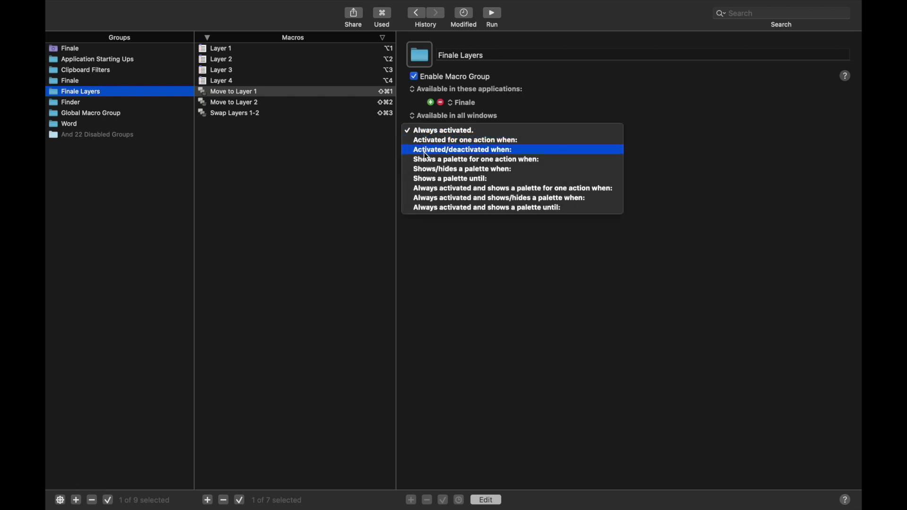
pyautogui.click(456, 161)
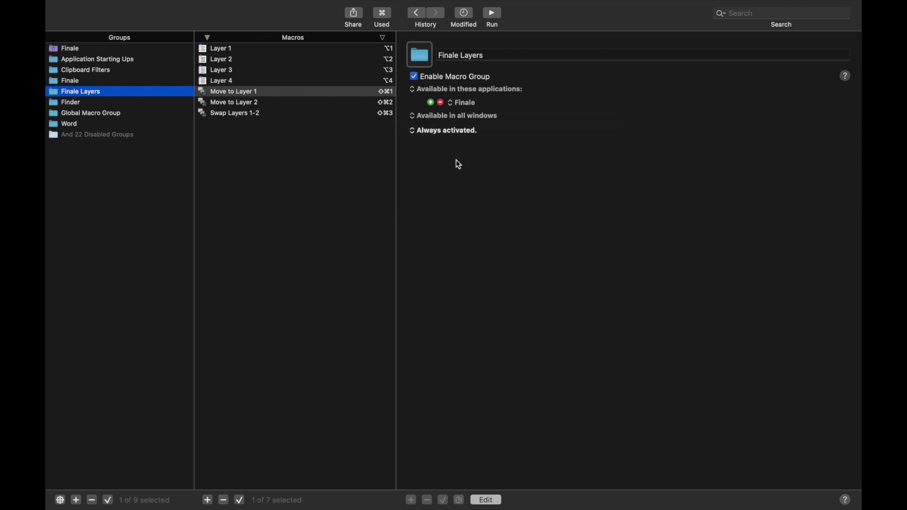
pyautogui.click(433, 147)
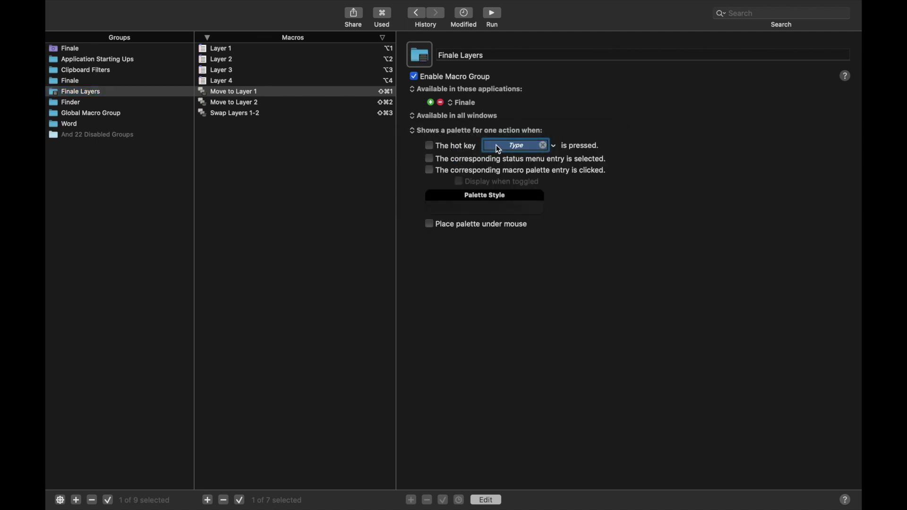
pyautogui.hotkey('ctrl', 'z')
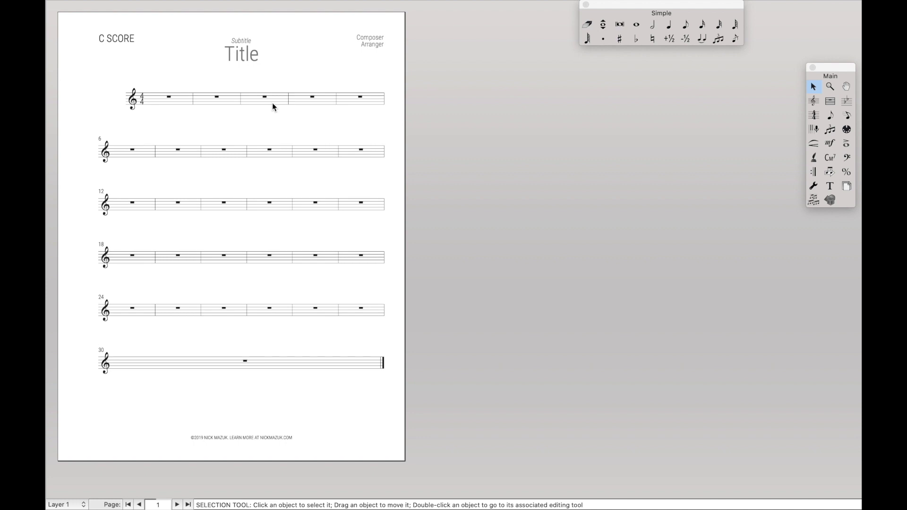
# Move the Finale Layers palette aside and enter a whole note in measure 1 on layer 1
pyautogui.hotkey('ctrl', 'l')
pyautogui.moveTo(218, 173); pyautogui.dragTo(582, 100)
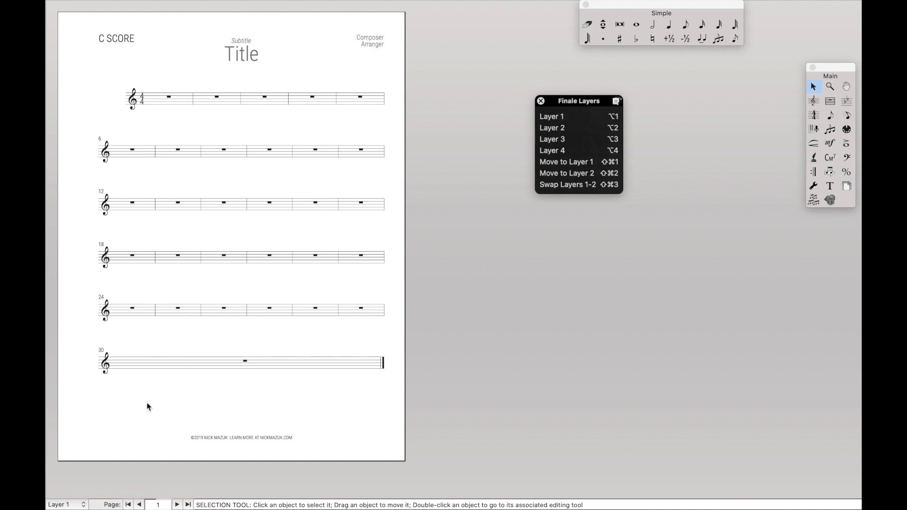
pyautogui.click(559, 139)
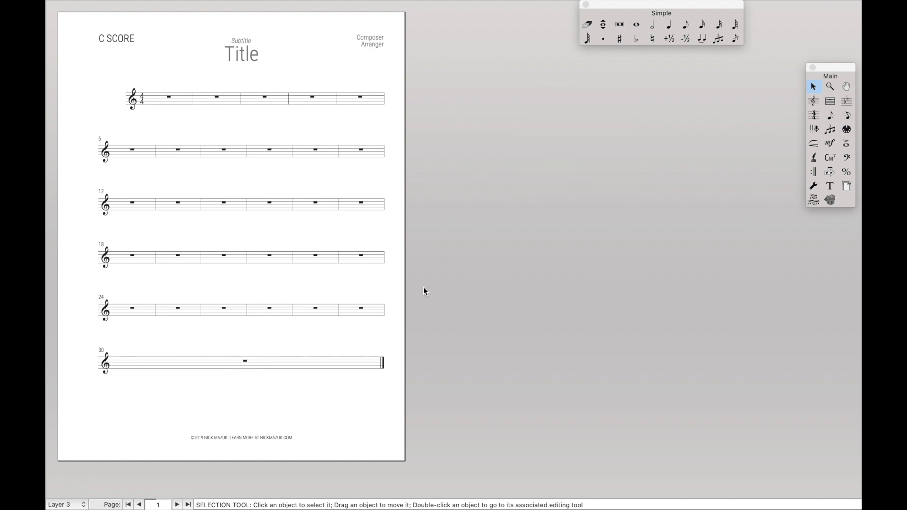
pyautogui.hotkey('ctrl', 'alt', 'l')
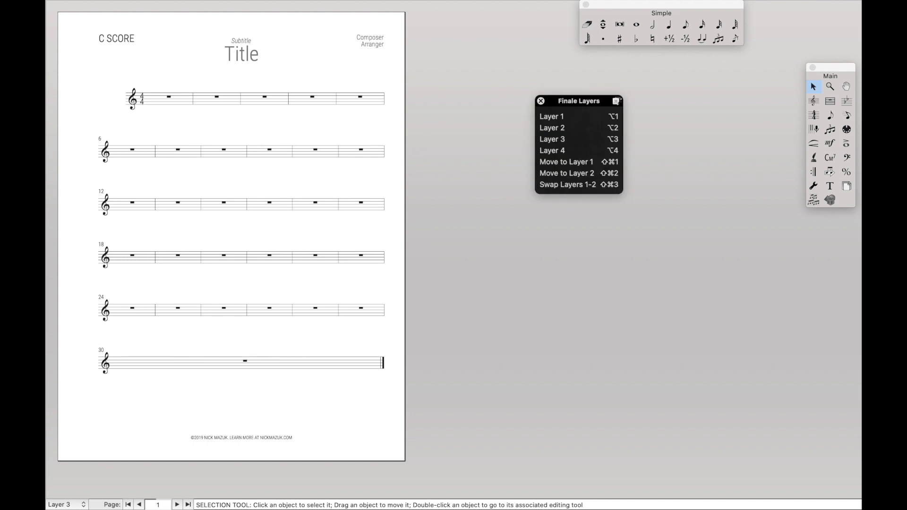
pyautogui.click(636, 25)
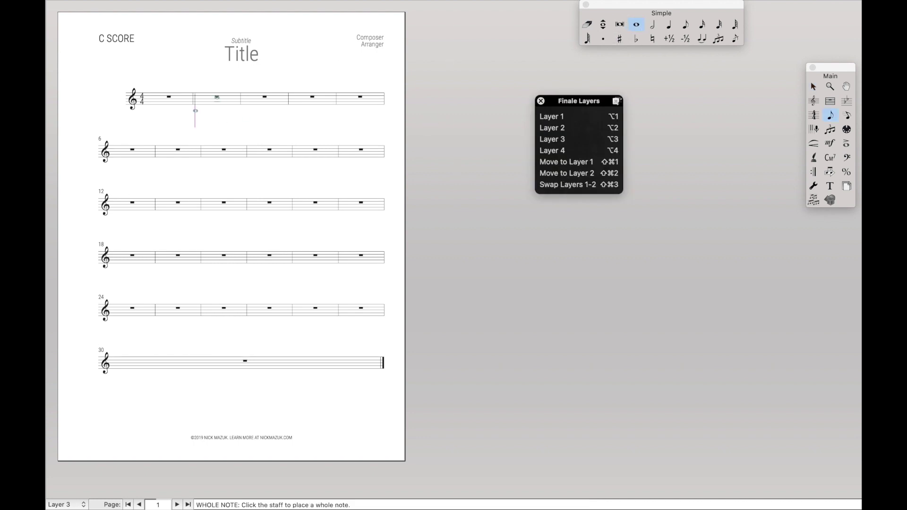
pyautogui.hotkey('alt', '1')
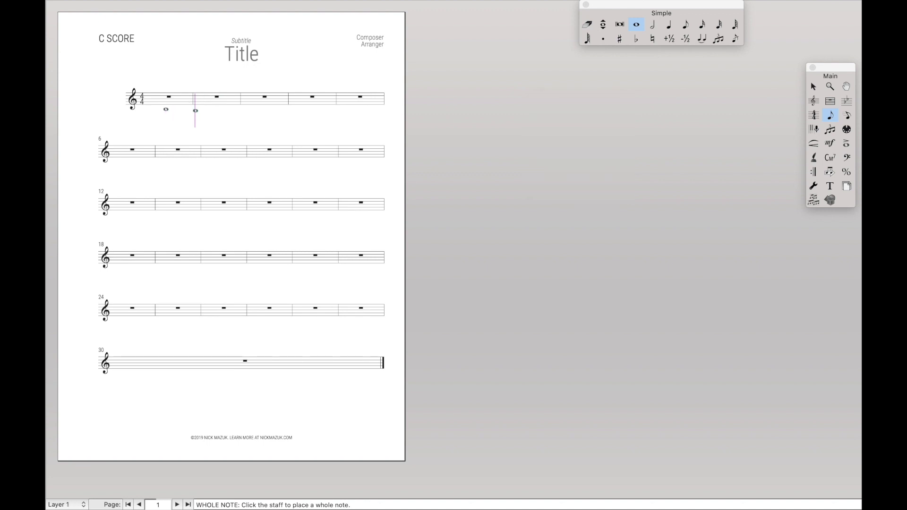
pyautogui.click(184, 92)
pyautogui.press('Escape')
# Select measure 1 and move its whole note to layer 2 using the palette
pyautogui.click(181, 97)
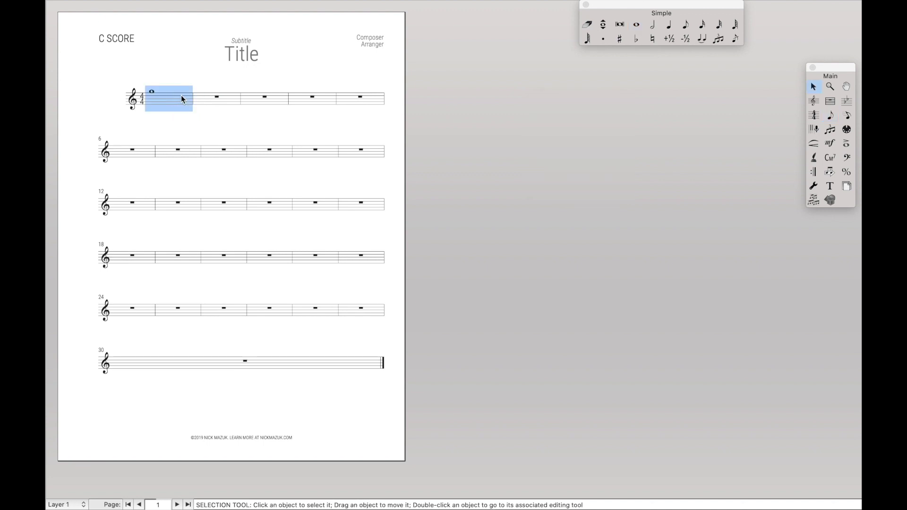
pyautogui.hotkey('ctrl', 'l')
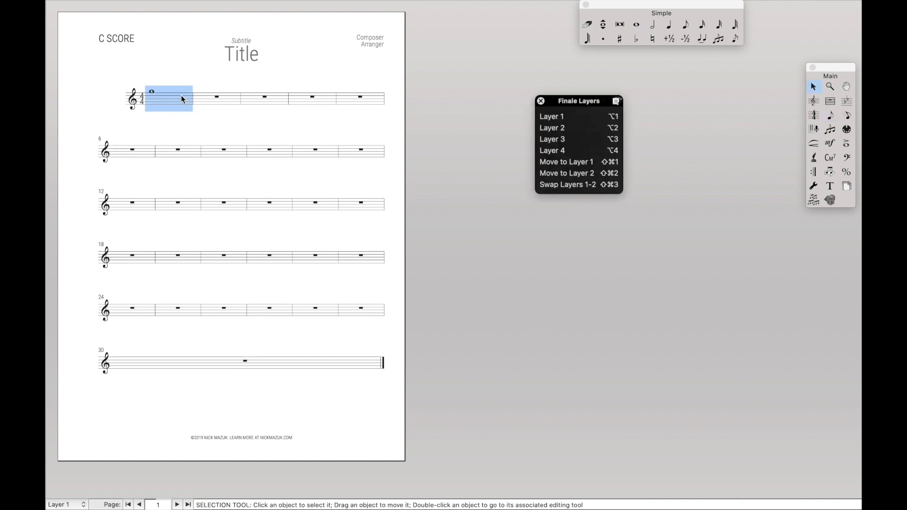
pyautogui.click(565, 174)
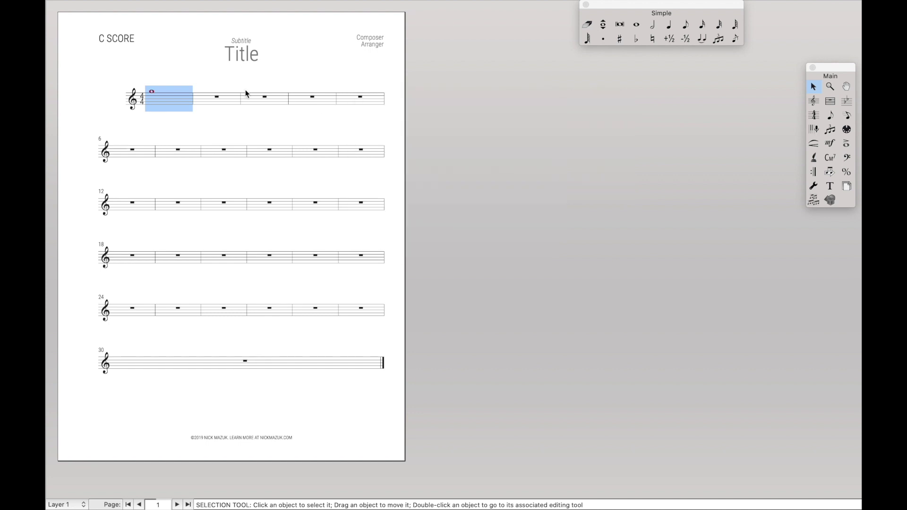
pyautogui.press('Escape')
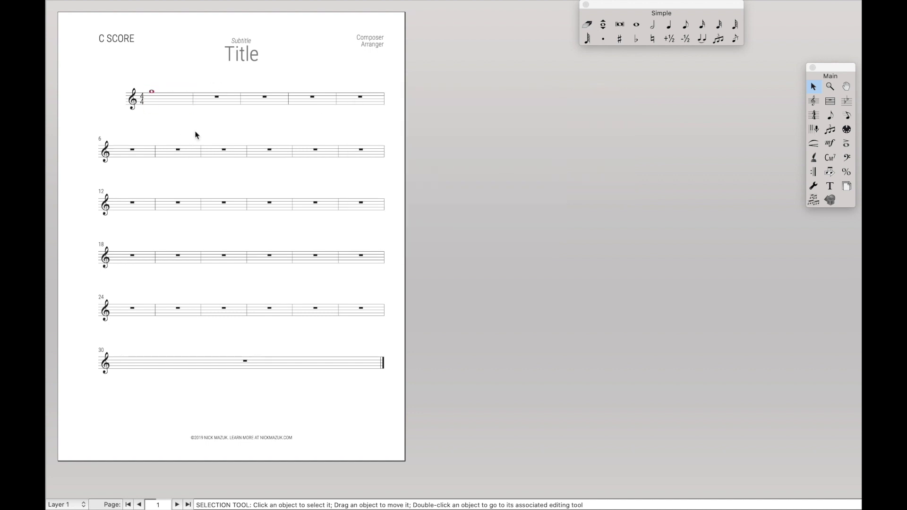
pyautogui.hotkey('ctrl', '=')
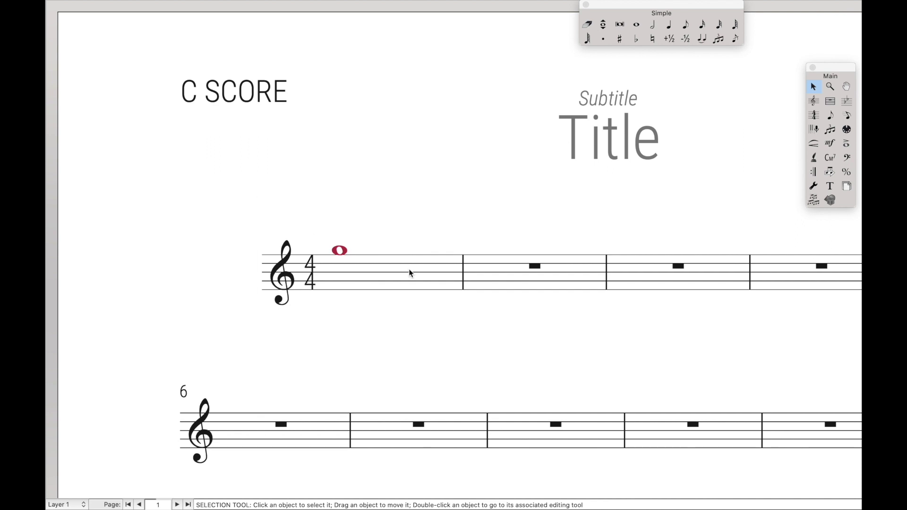
# Move measure 1's whole note back to layer 1 and re-record the group's Control-Z hot key
pyautogui.click(421, 270)
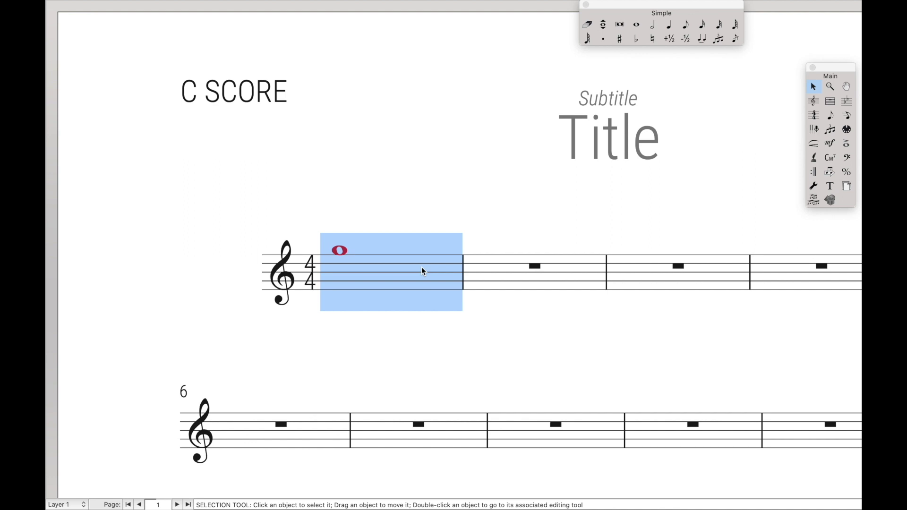
pyautogui.hotkey('ctrl', 'alt', 'l')
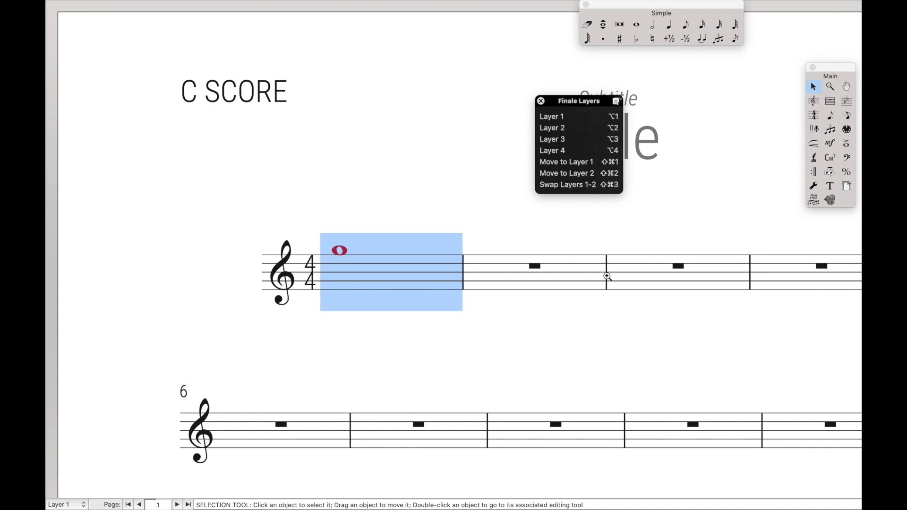
pyautogui.press('shift+super+1')
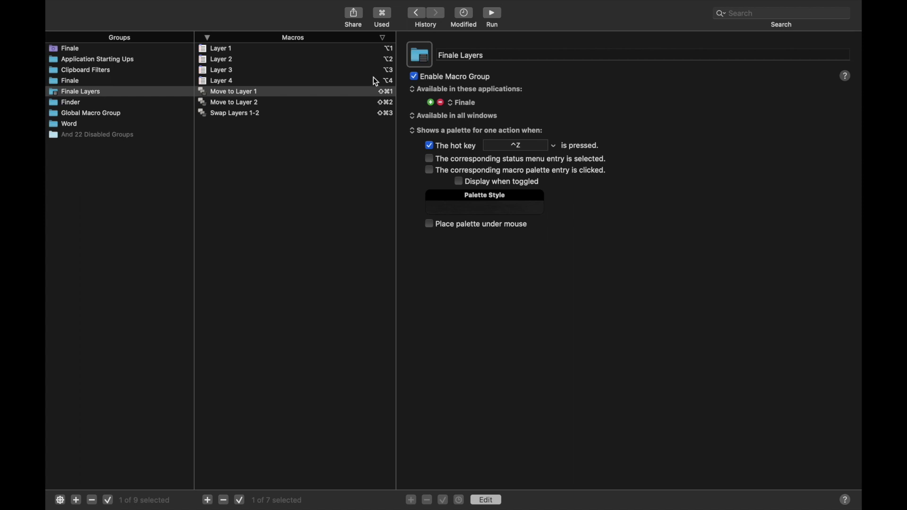
pyautogui.click(518, 143)
pyautogui.hotkey('ctrl', 'z')
# In Finale, move the whole note to layer 2 from the palette, then reselect Finale Layers in Keyboard Maestro
pyautogui.press('super+Tab')
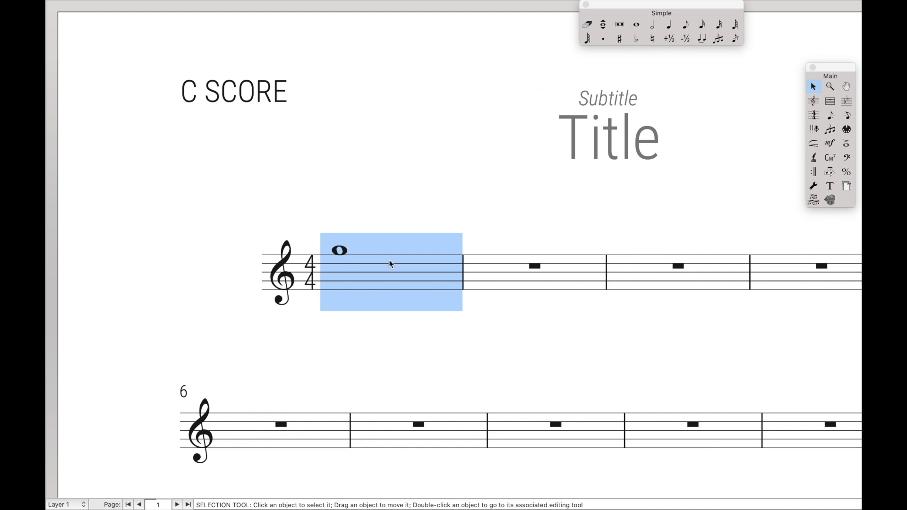
pyautogui.hotkey('ctrl', 'l')
pyautogui.press('shift+super+2')
pyautogui.press('super+Tab')
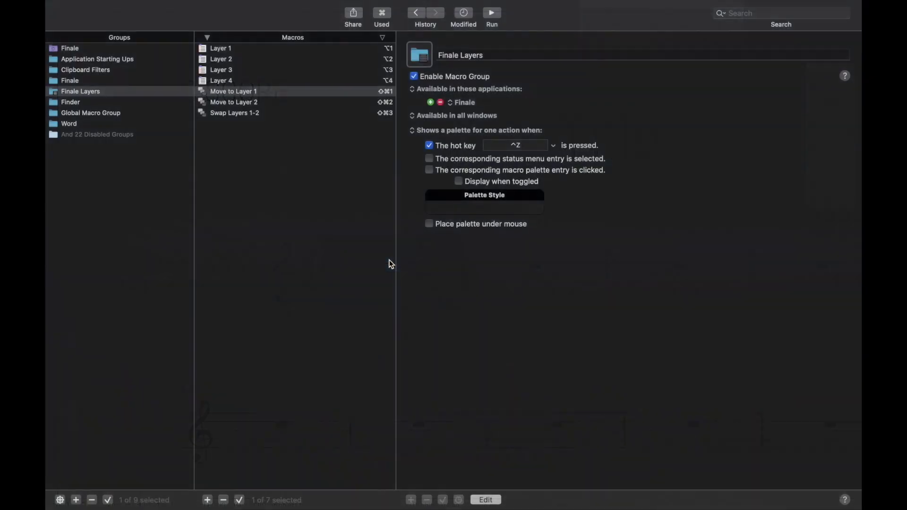
pyautogui.click(127, 96)
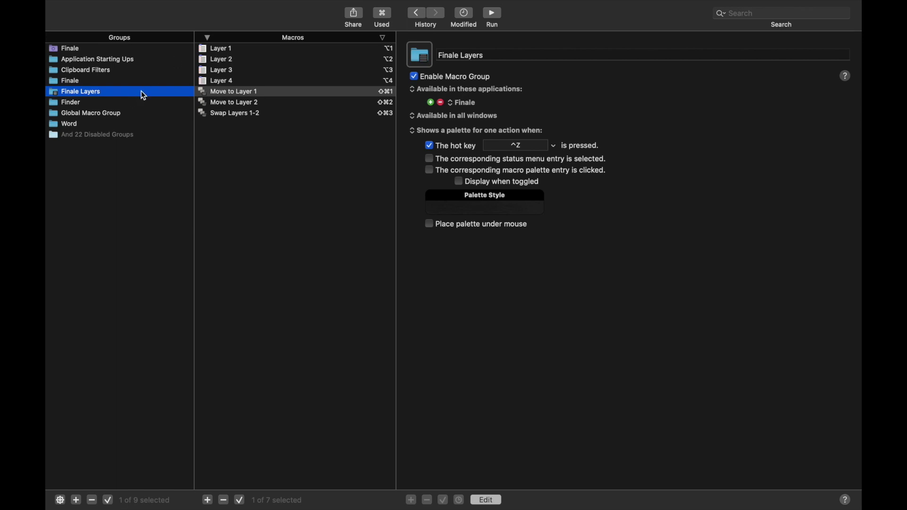
# Give macros Layer 1, Layer 2, Layer 3 and Layer 4 the hot keys 1, 2, 3 and 4
pyautogui.click(254, 50)
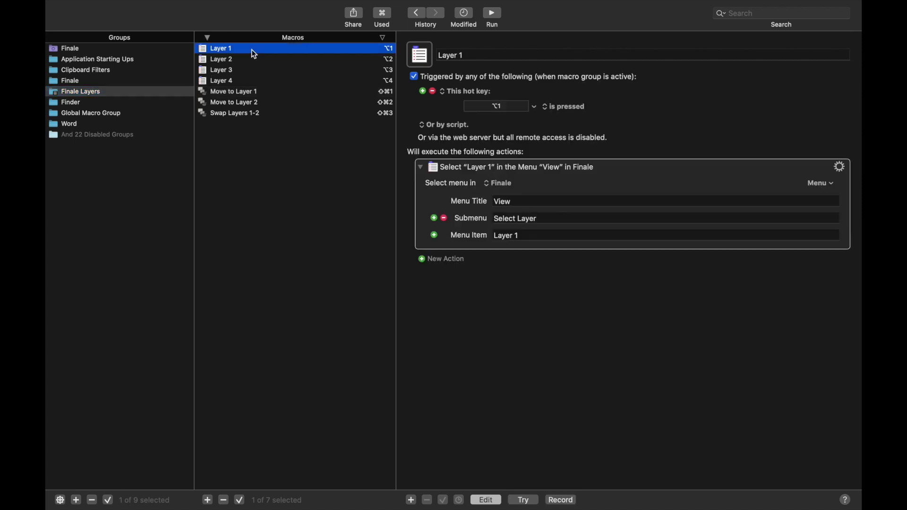
pyautogui.click(491, 107)
pyautogui.press('1')
pyautogui.click(323, 60)
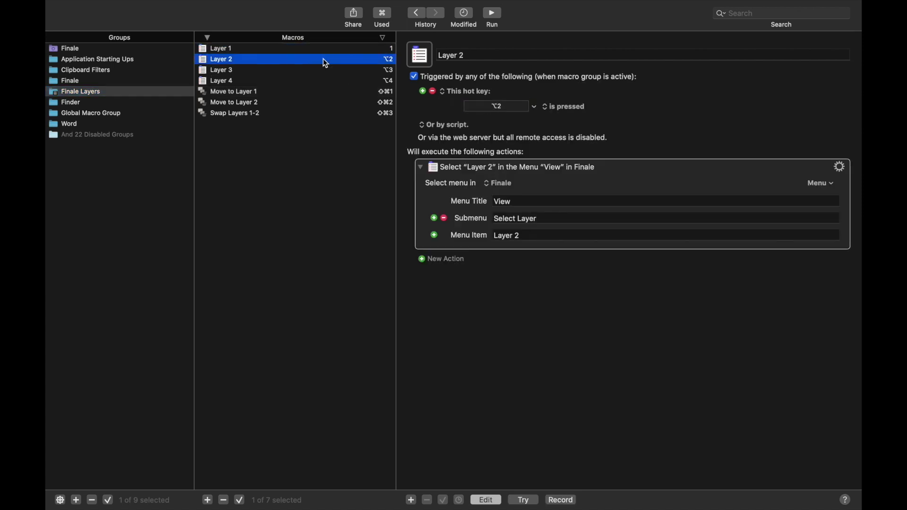
pyautogui.click(500, 107)
pyautogui.press('2')
pyautogui.click(386, 70)
pyautogui.click(493, 106)
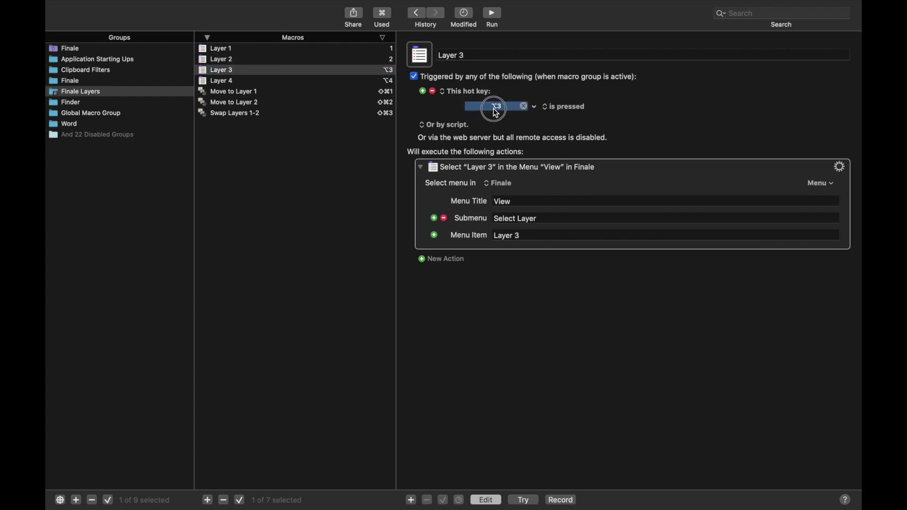
pyautogui.press('3')
pyautogui.click(372, 81)
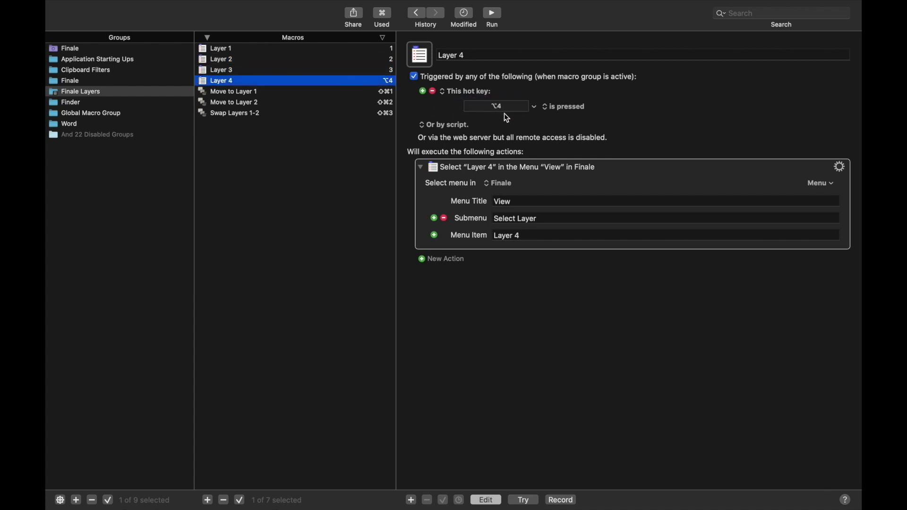
pyautogui.click(503, 112)
pyautogui.press('4')
# Give Move to Layer 1, Move to Layer 2 and Swap Layers 1-2 the hot keys D, S and A
pyautogui.click(336, 91)
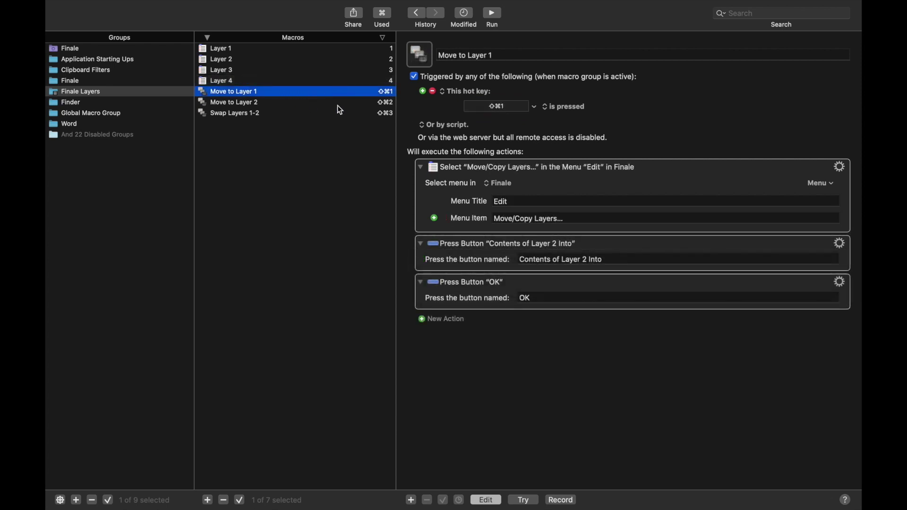
pyautogui.click(488, 111)
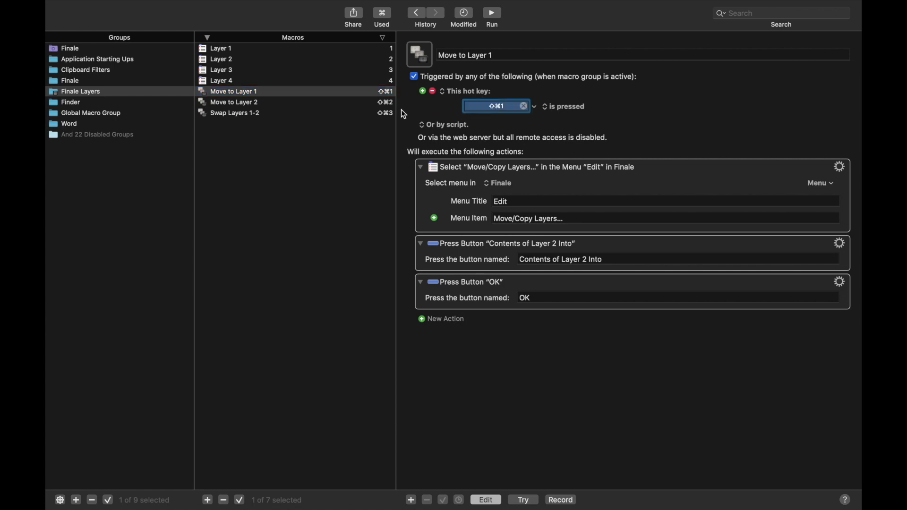
pyautogui.press('d')
pyautogui.click(382, 103)
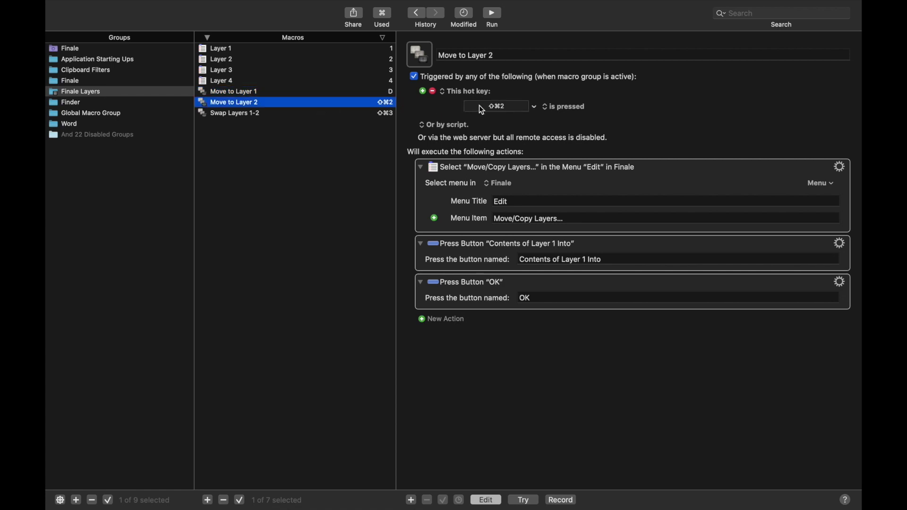
pyautogui.click(487, 107)
pyautogui.press('s')
pyautogui.click(357, 114)
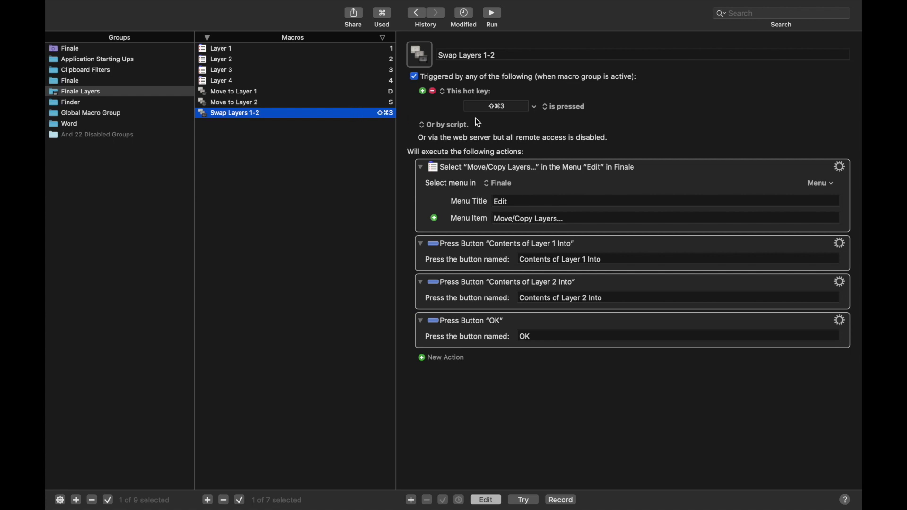
pyautogui.click(504, 106)
pyautogui.press('a')
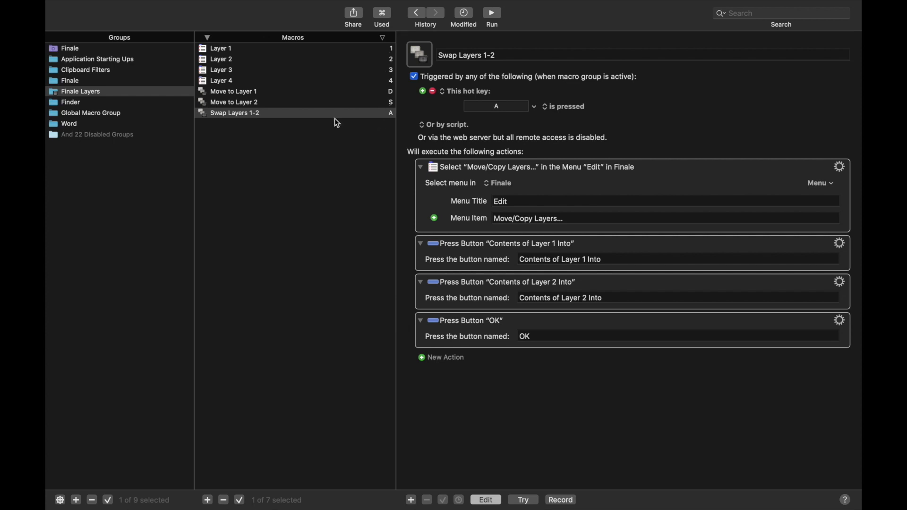
pyautogui.click(162, 94)
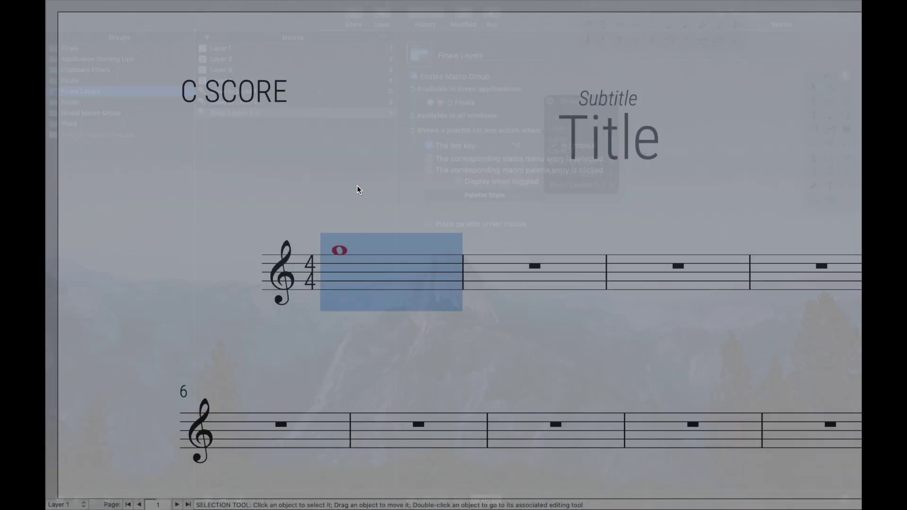
pyautogui.hotkey('ctrl', 'z')
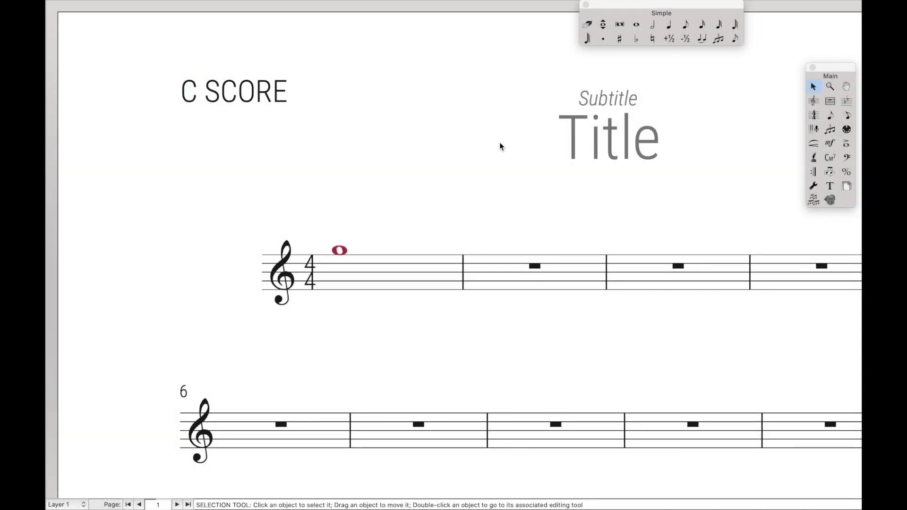
# Press D to return measure 1's whole note to layer 1, then edit Finale Layers from the palette
pyautogui.hotkey('ctrl', 'l')
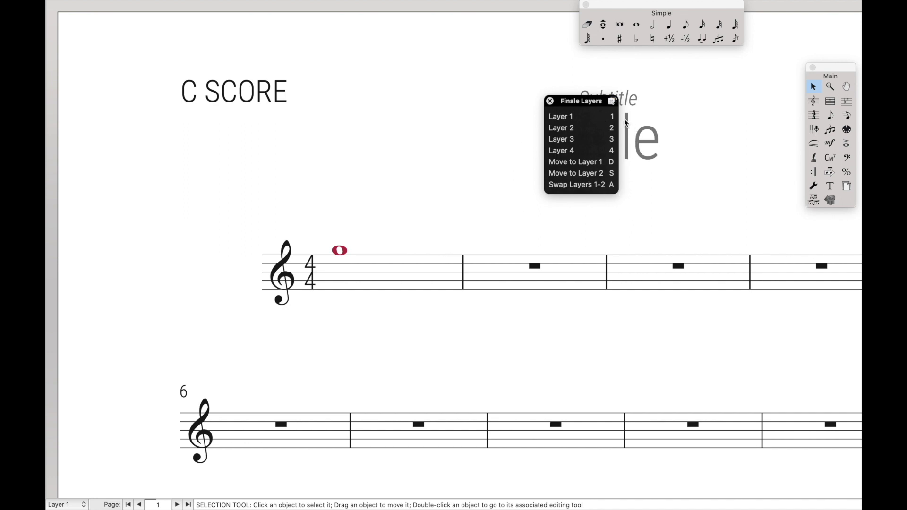
pyautogui.click(356, 275)
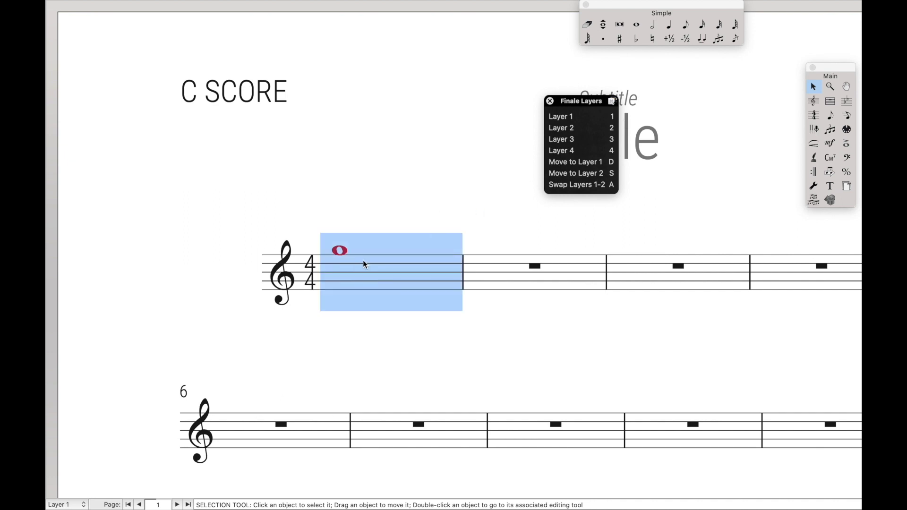
pyautogui.press('d')
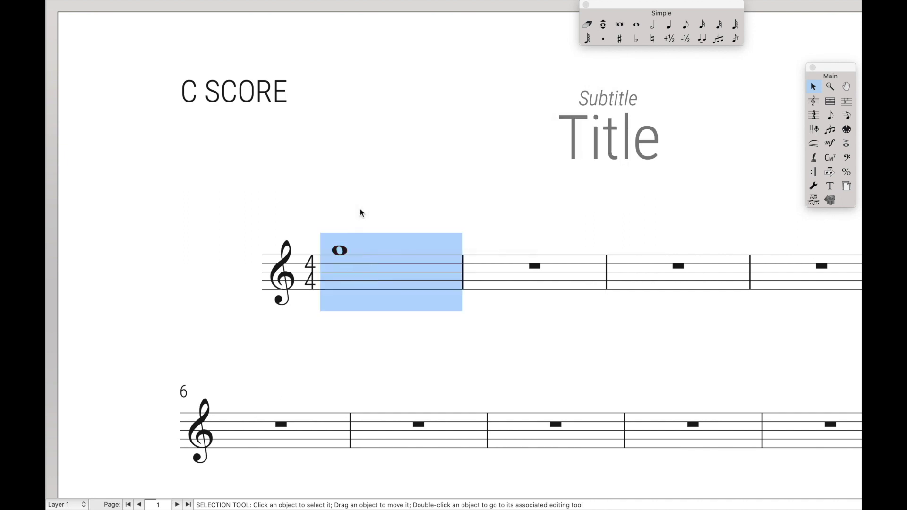
pyautogui.hotkey('ctrl', 'l')
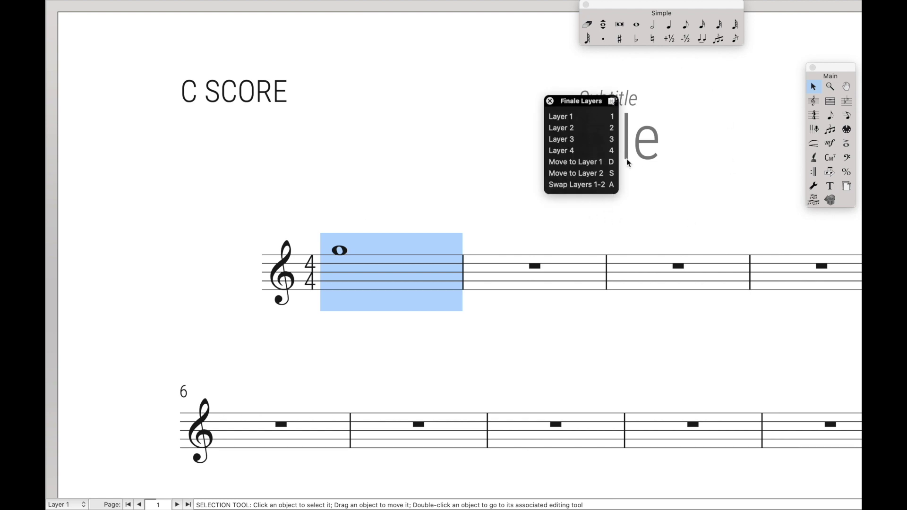
pyautogui.click(548, 100)
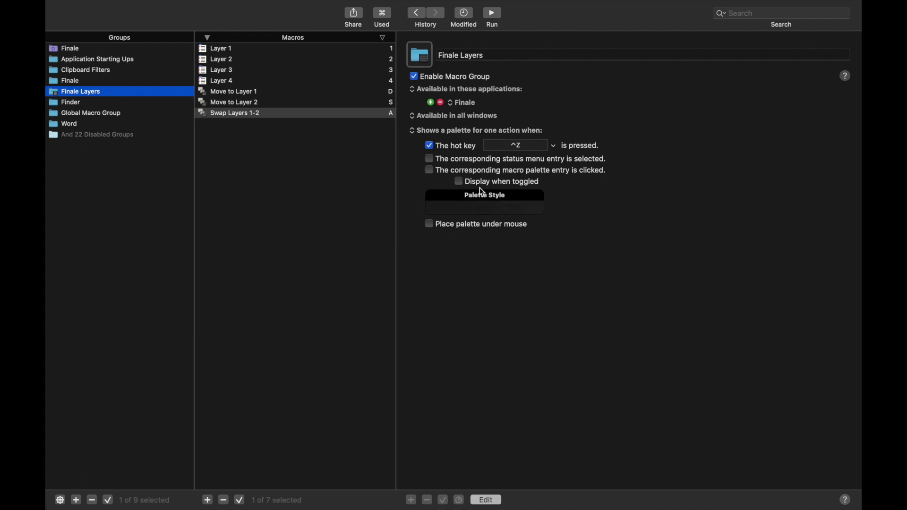
pyautogui.click(470, 206)
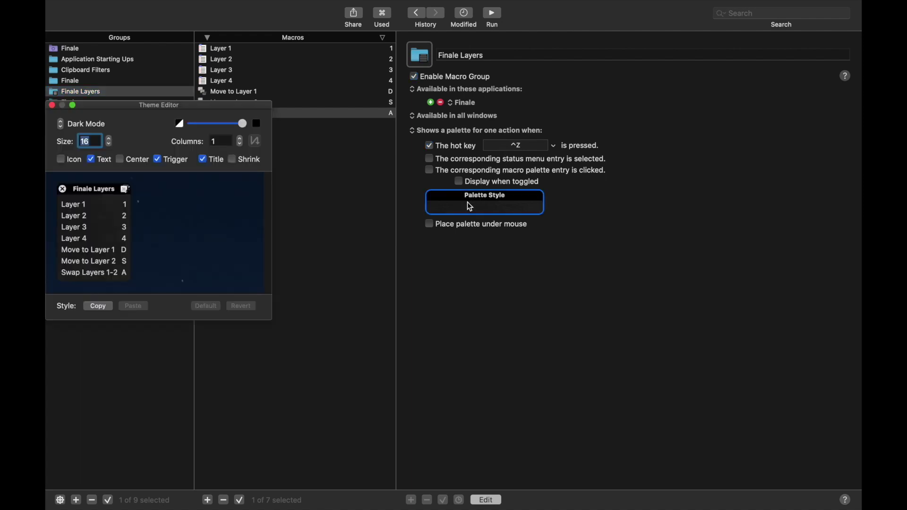
pyautogui.click(50, 106)
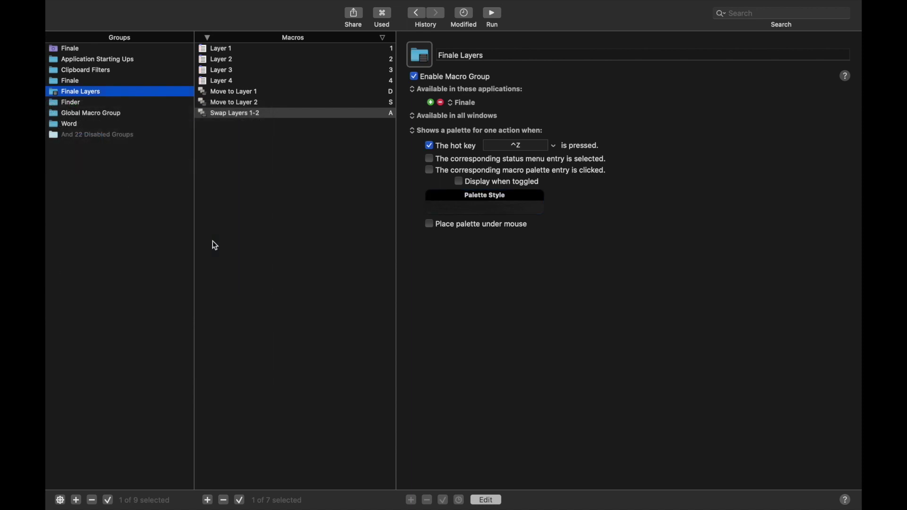
pyautogui.click(112, 6)
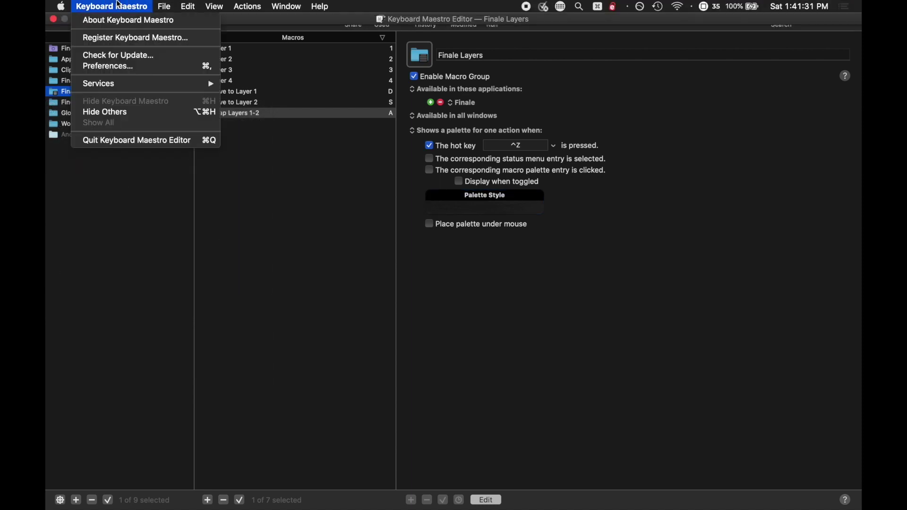
pyautogui.click(133, 73)
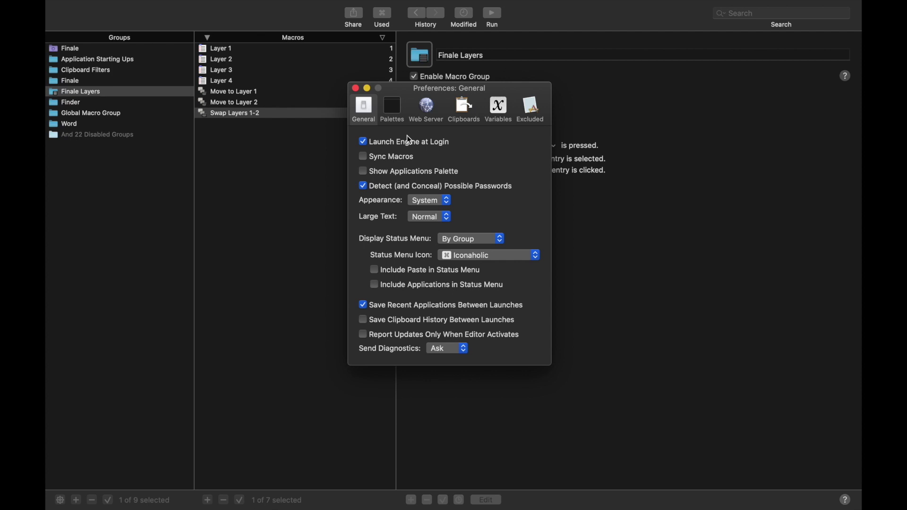
pyautogui.click(400, 113)
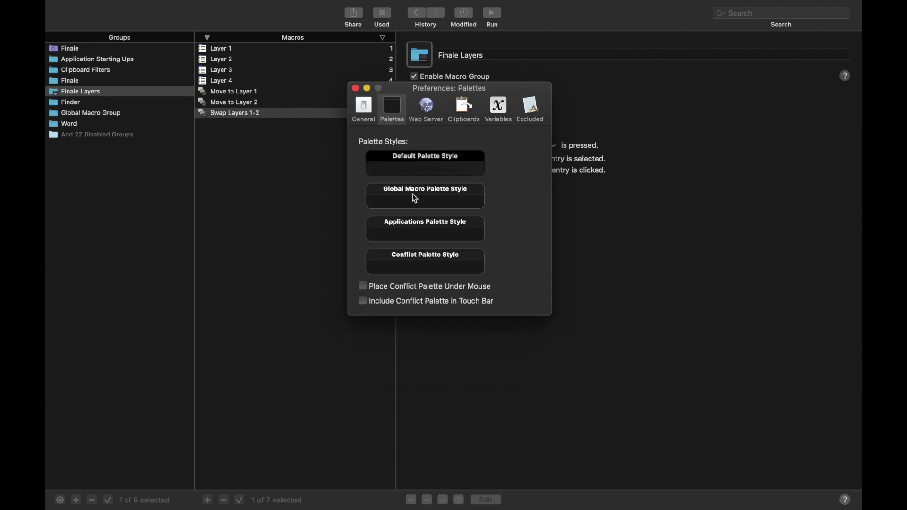
pyautogui.click(420, 164)
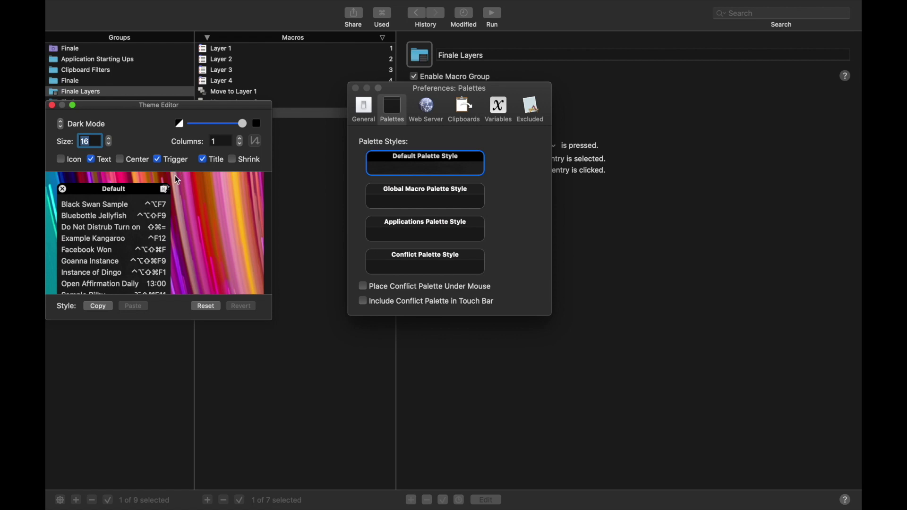
pyautogui.click(161, 161)
pyautogui.click(162, 162)
pyautogui.click(51, 105)
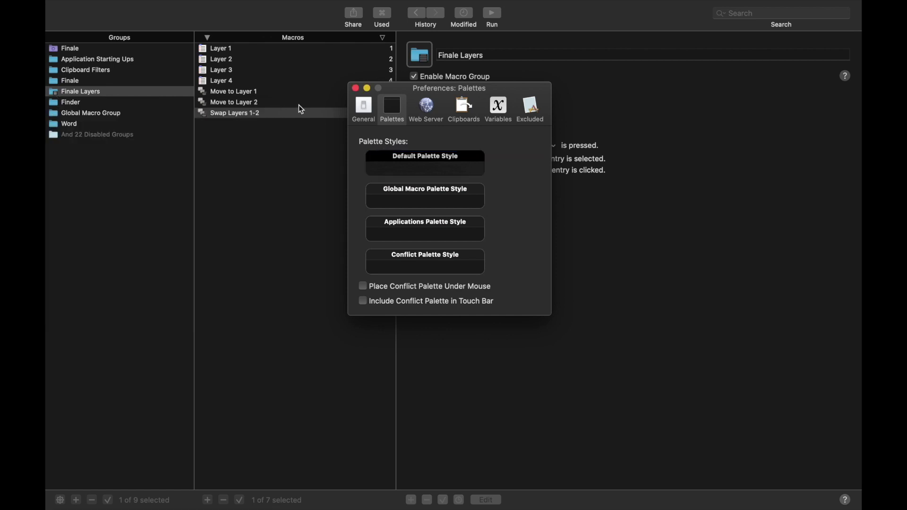
pyautogui.click(357, 89)
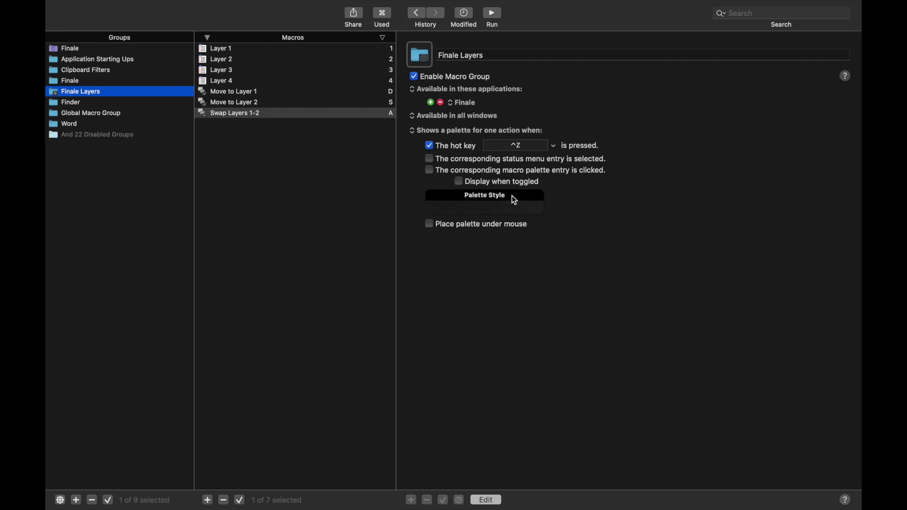
pyautogui.click(480, 210)
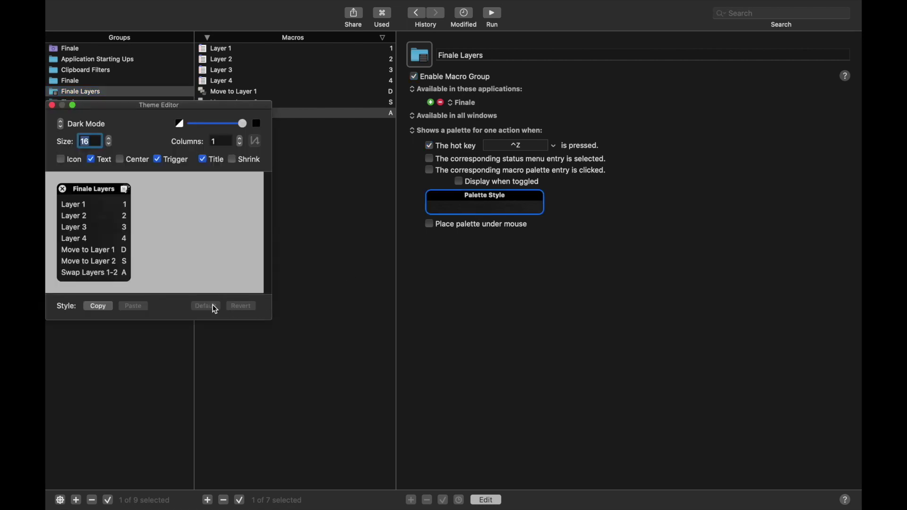
pyautogui.press('super+w')
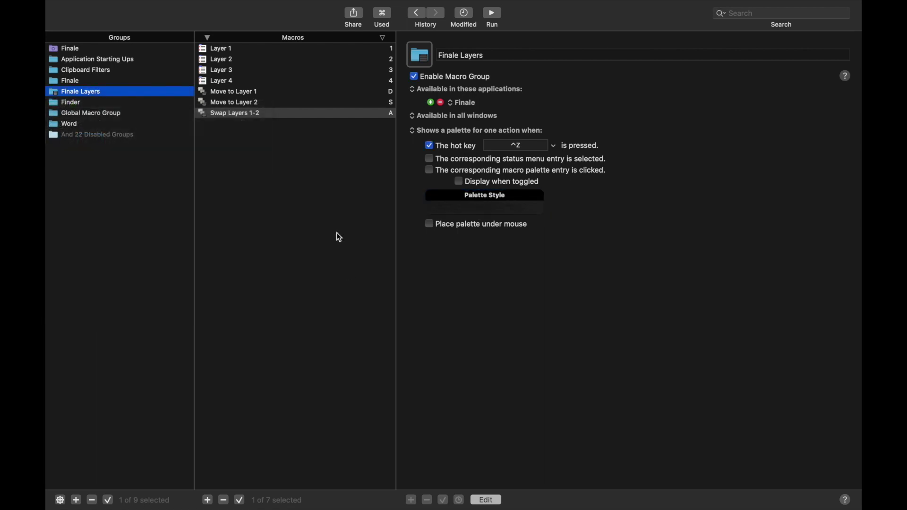